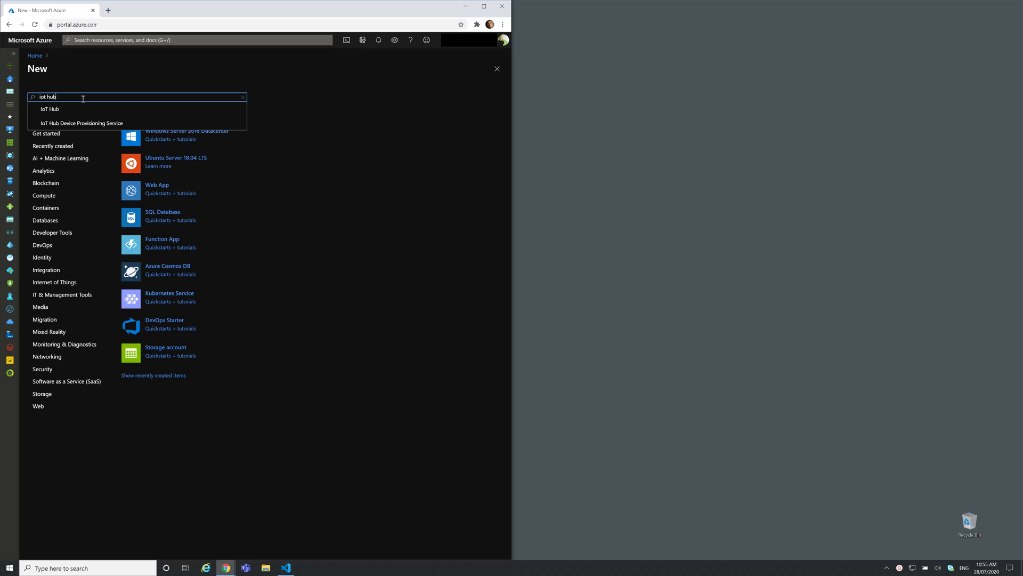
Set up IoT hub demoAzureML in new resource group demo-azure-ml and review its settings
key(Return)
click(94, 123)
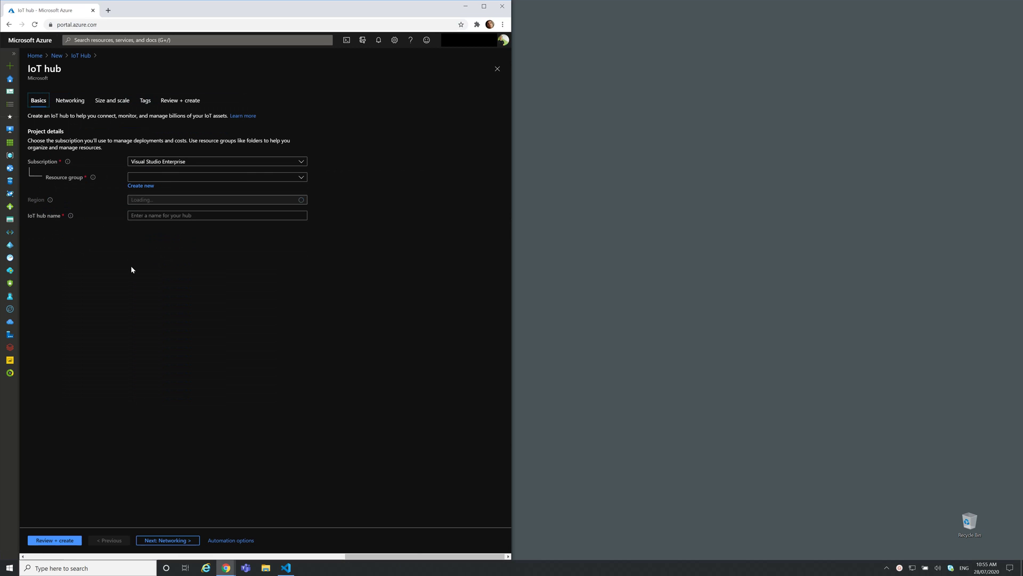
click(140, 185)
text(demo)
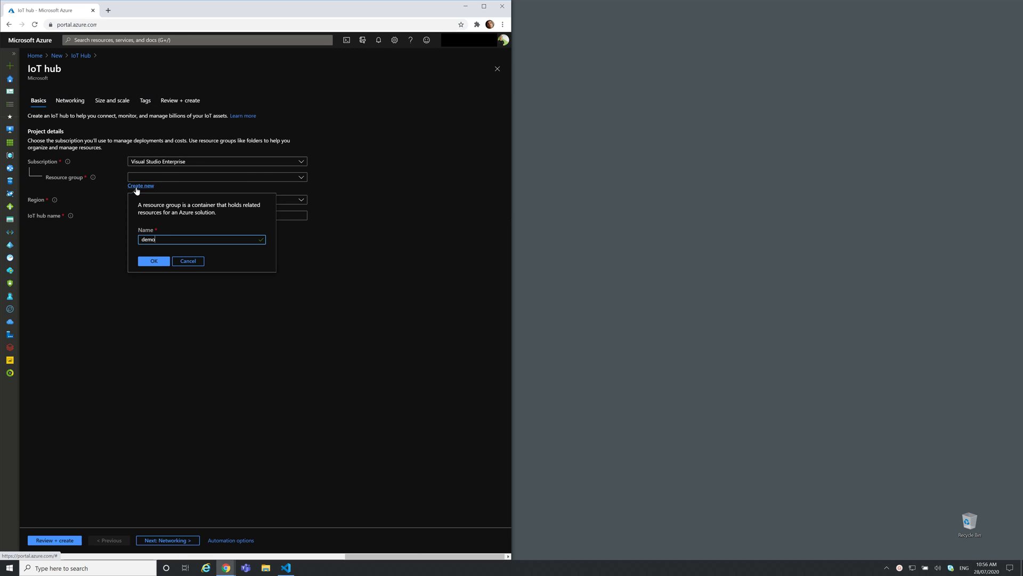
text(-azure-)
text(ml)
click(154, 261)
click(254, 217)
text(demoAzu)
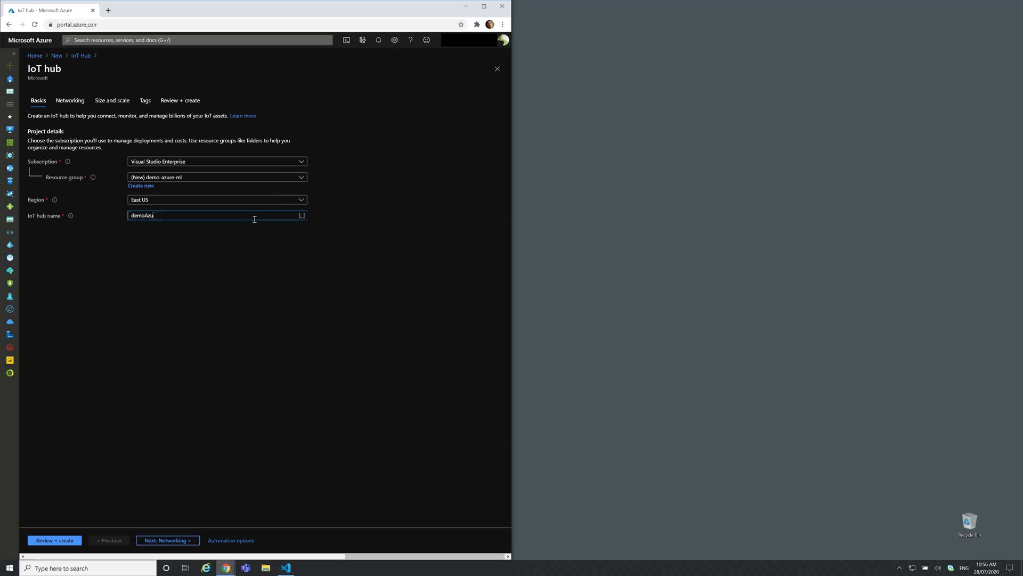
text(reML)
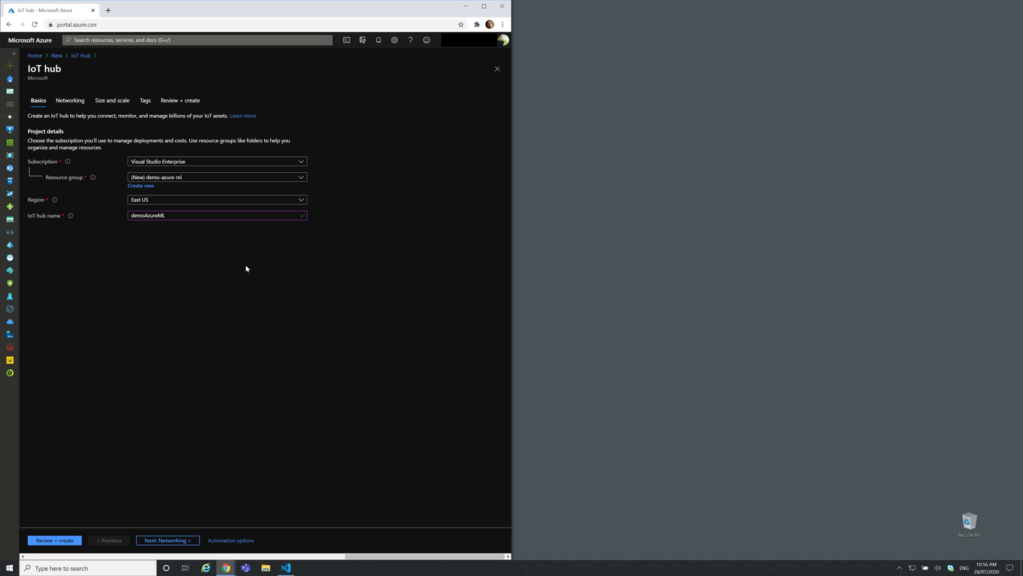
click(60, 541)
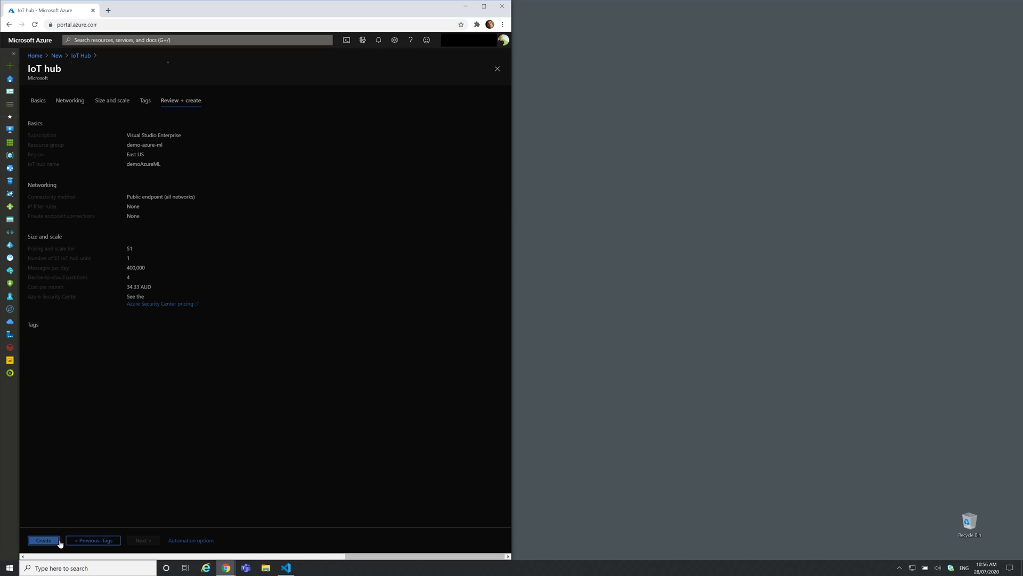
Deploy the hub and register device iotdevice0001 with default symmetric key settings
click(44, 540)
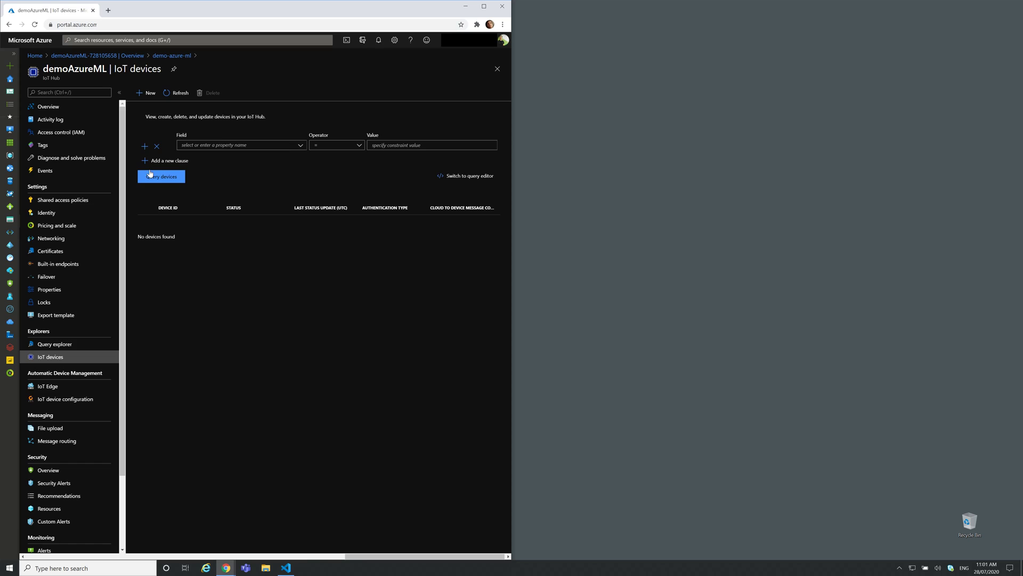
click(147, 93)
click(128, 141)
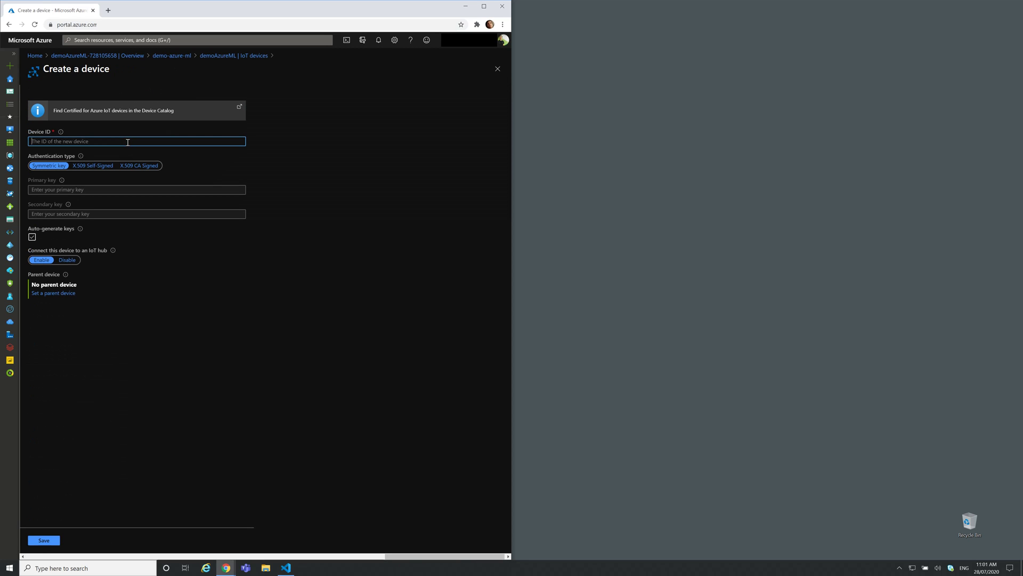
text(iotdevice)
text(0001)
click(44, 539)
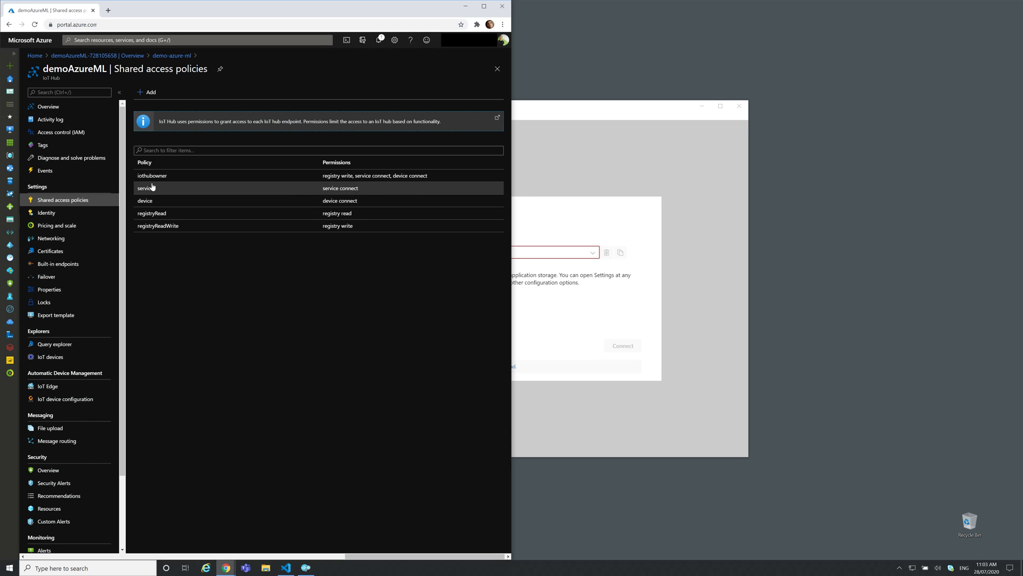
Copy the iothubowner connection string from the portal into Azure IoT Explorer
click(145, 176)
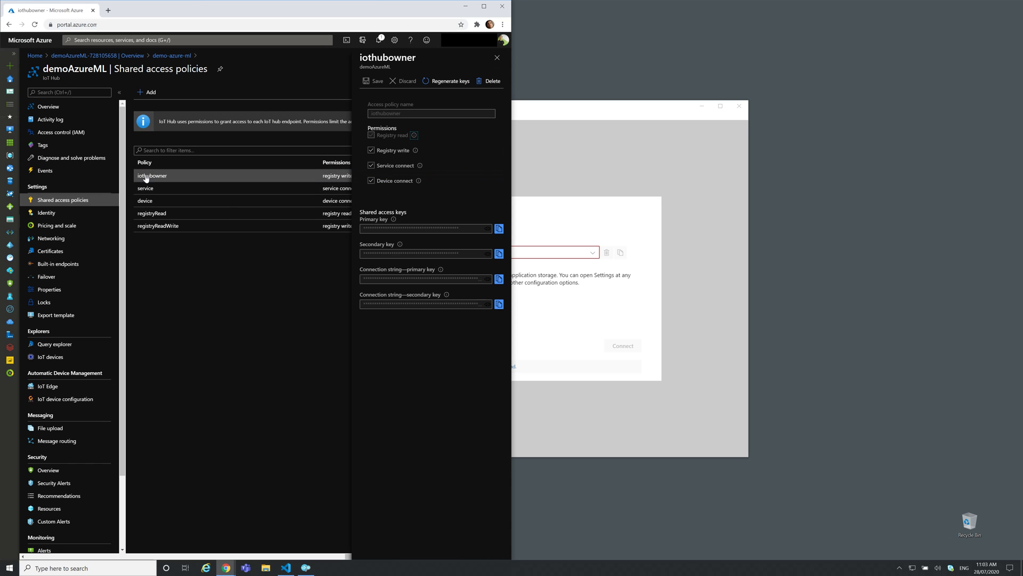
click(499, 279)
click(541, 252)
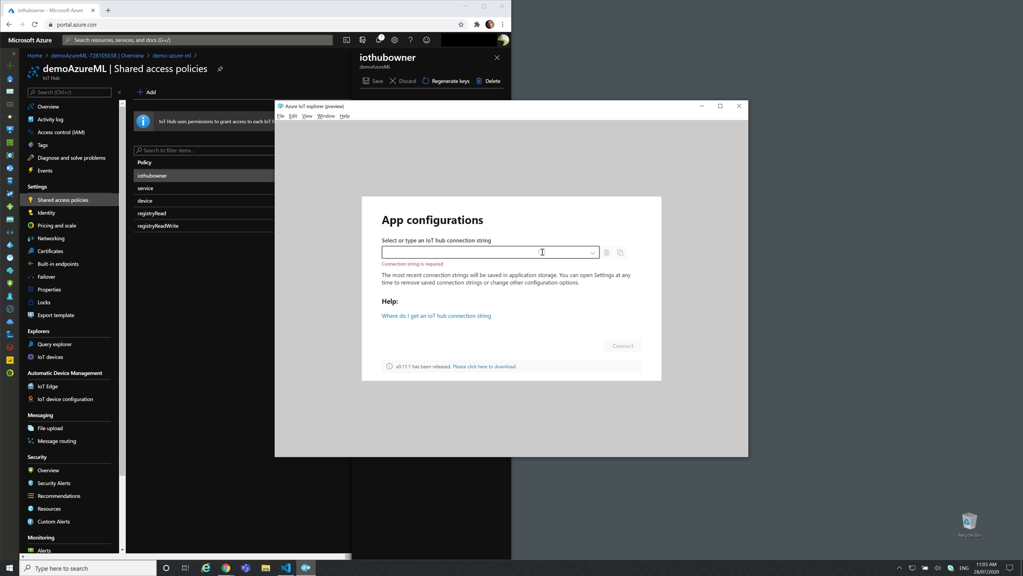
key(ctrl+v)
Connect Explorer to the hub and view iotdevice0001's identity in Explorer and the portal
click(612, 345)
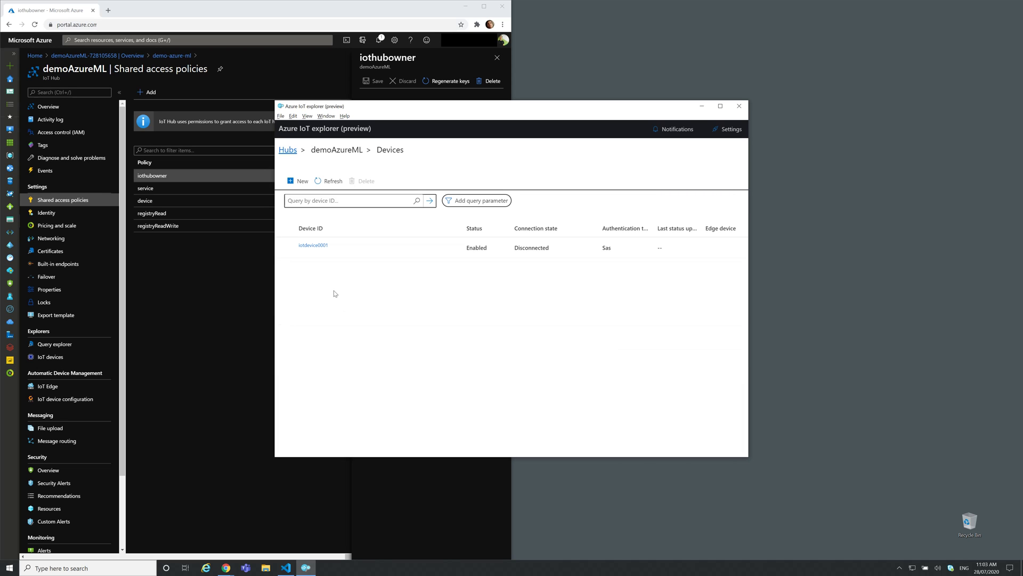
click(313, 245)
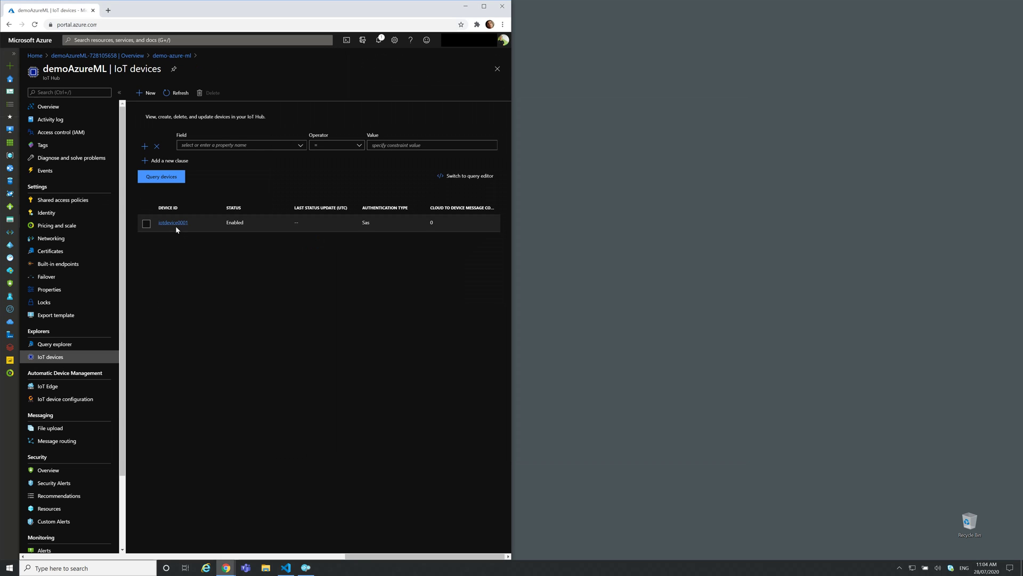
click(174, 223)
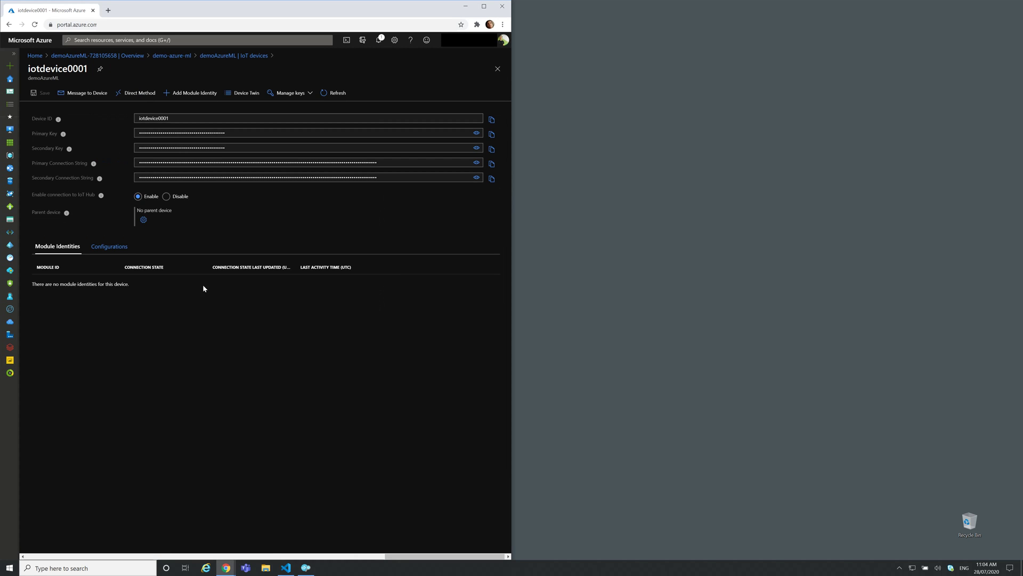
Browse the azure-iot-sdk-python sync samples to send_message_x509.py, then return to the repo root
click(227, 527)
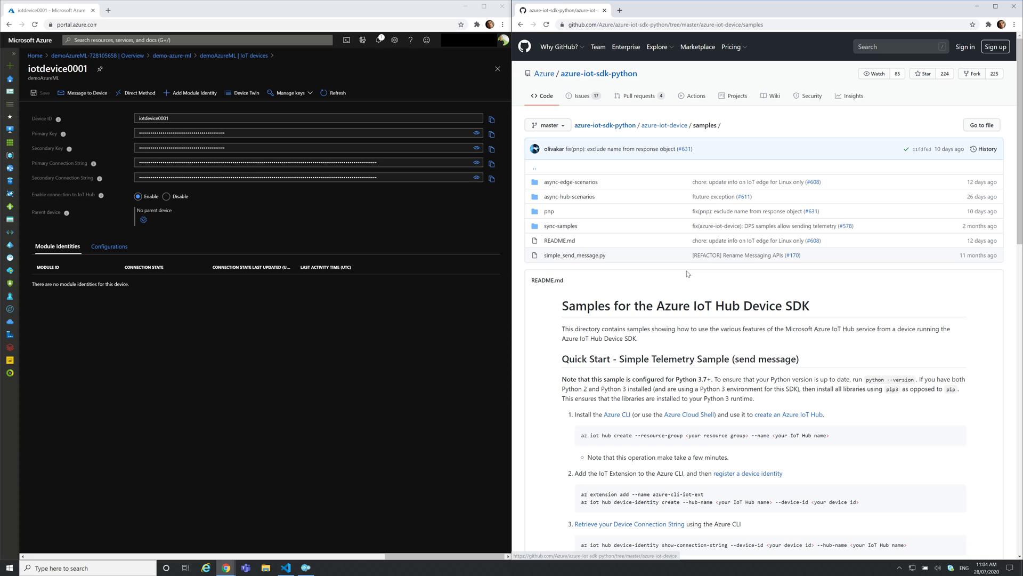
click(558, 226)
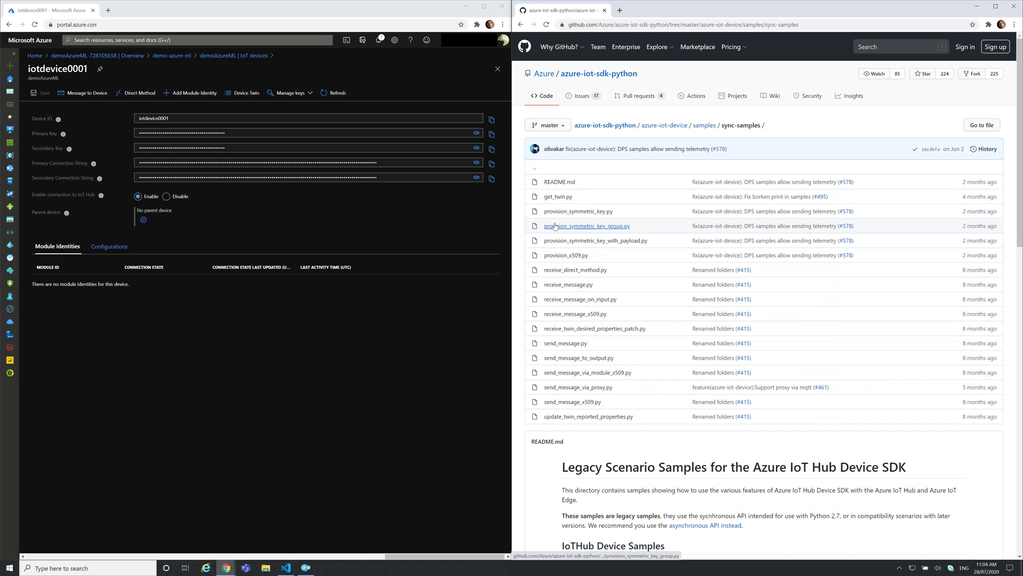
click(572, 401)
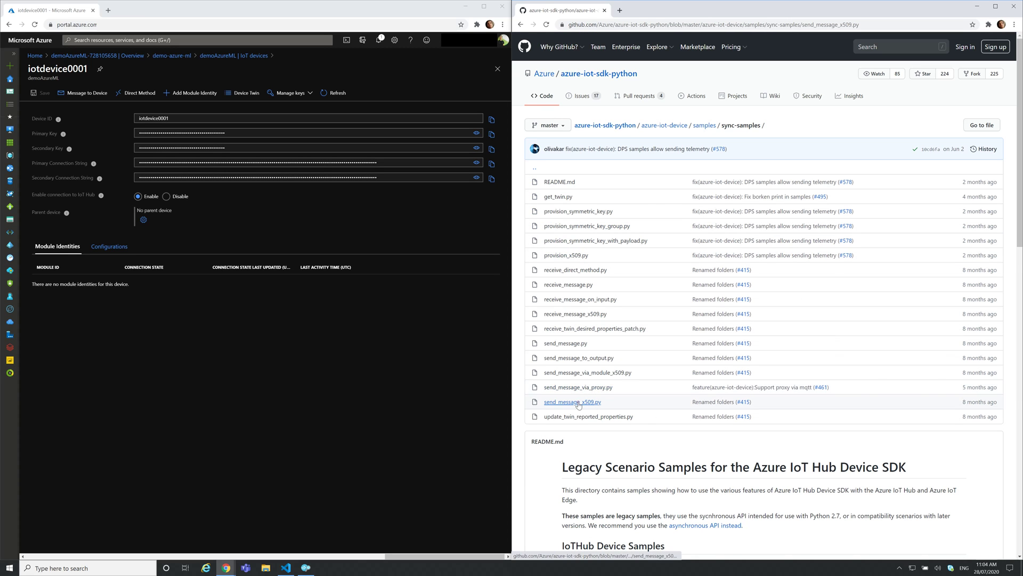
click(596, 74)
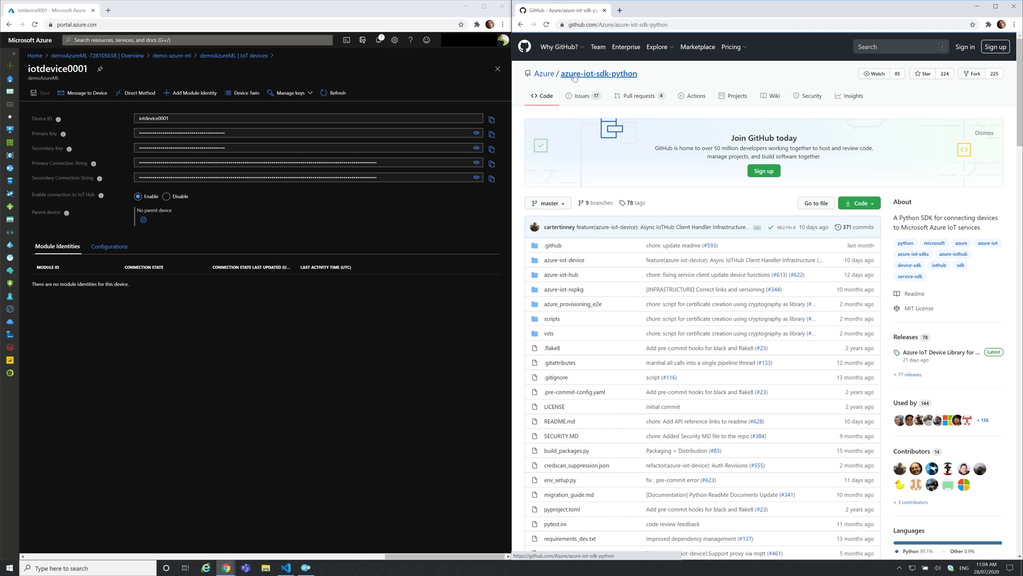
key(alt+Left)
key(alt+Left)
Minimize the browser and place VS Code and Azure IoT Explorer over the portal
click(976, 7)
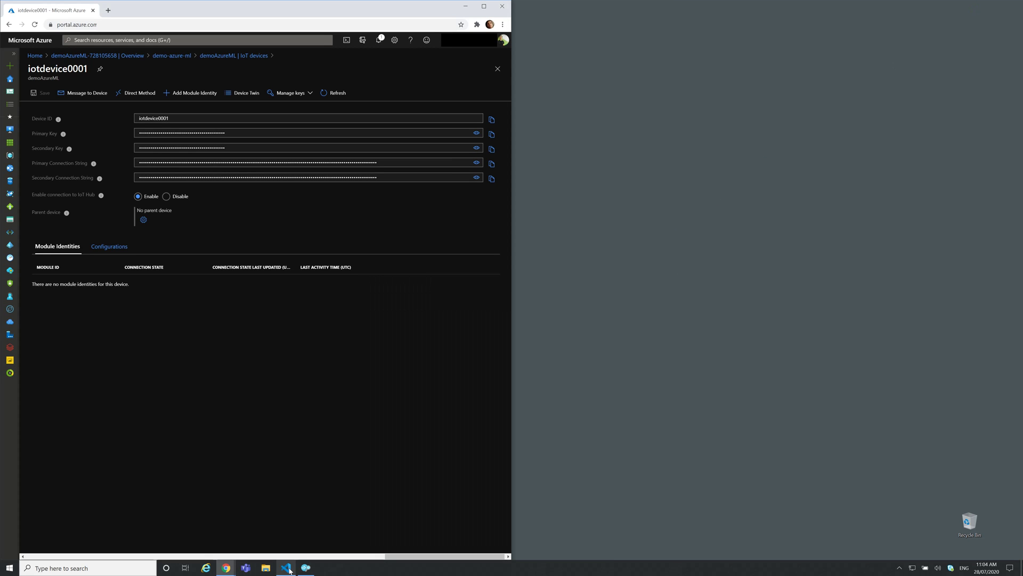
click(286, 568)
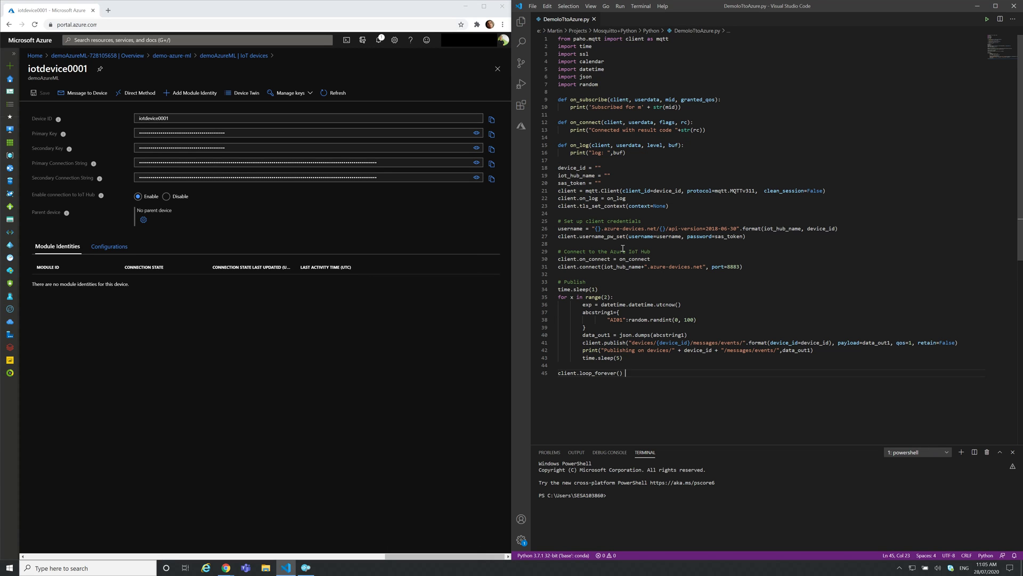
click(305, 568)
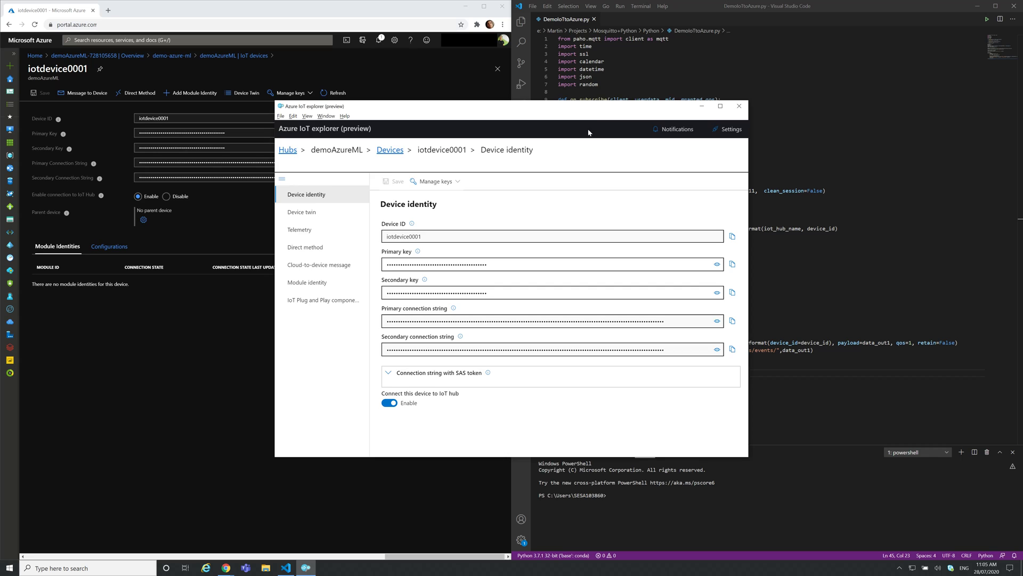
drag(608, 110, 357, 143)
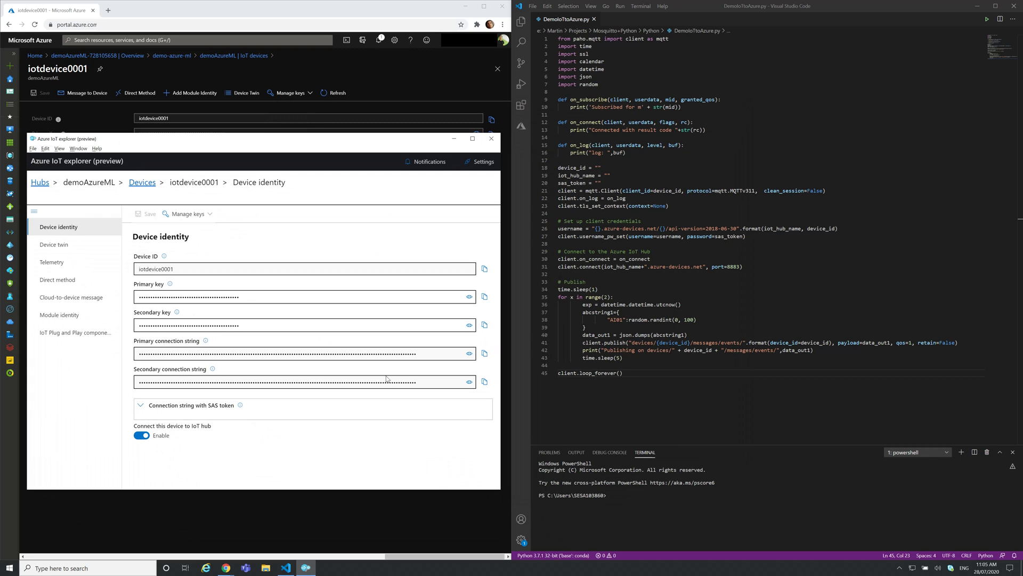
Set the script's device_id to iotdevice0001 using the copied Device ID
click(483, 268)
click(597, 168)
key(ctrl+v)
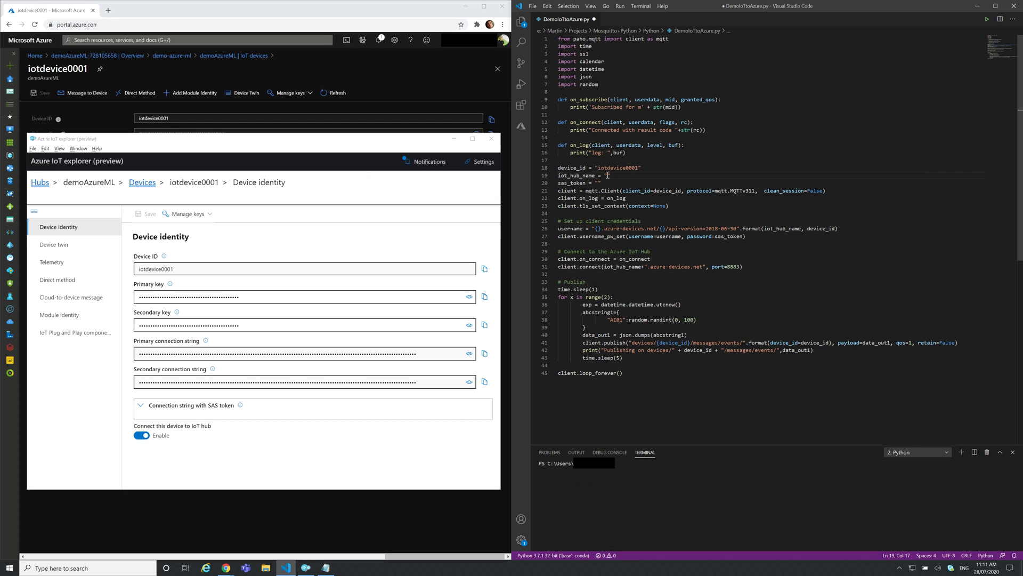
text(dem)
text(AzureML)
Copy the SAS token connection string from IoT Explorer into the script's sas_token
click(142, 407)
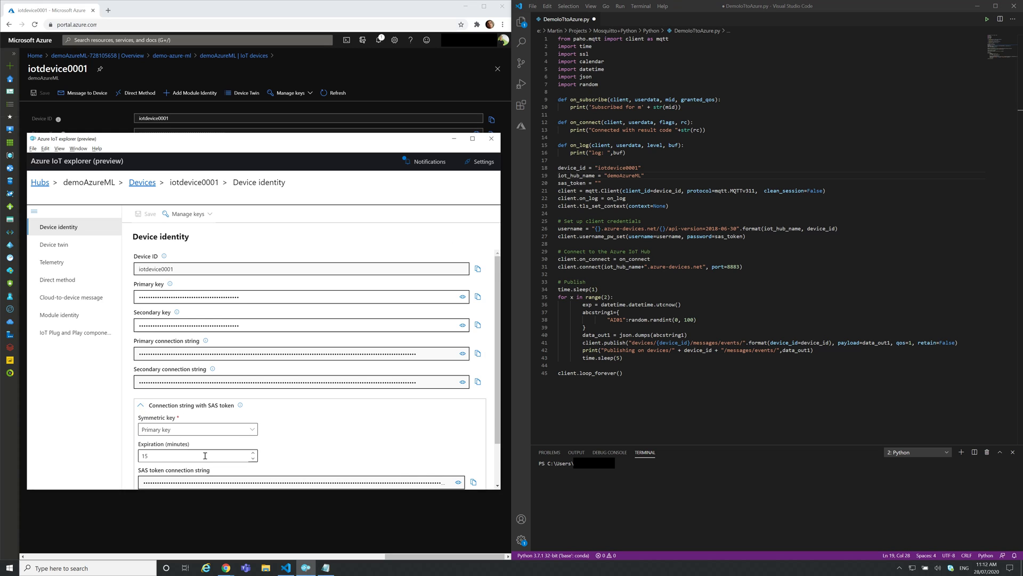
scroll(273, 455, down, 1)
click(473, 433)
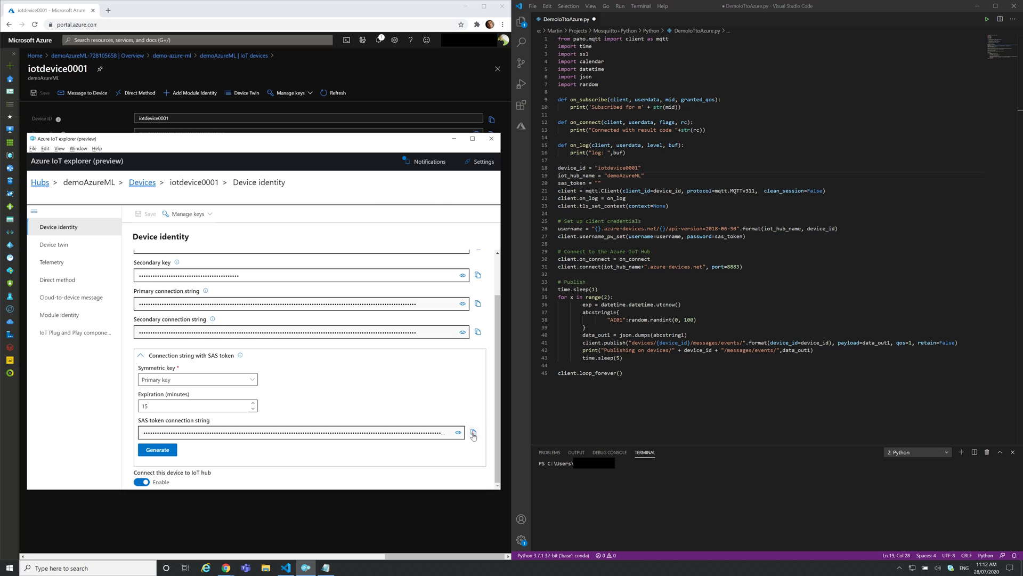
click(600, 183)
key(ctrl+v)
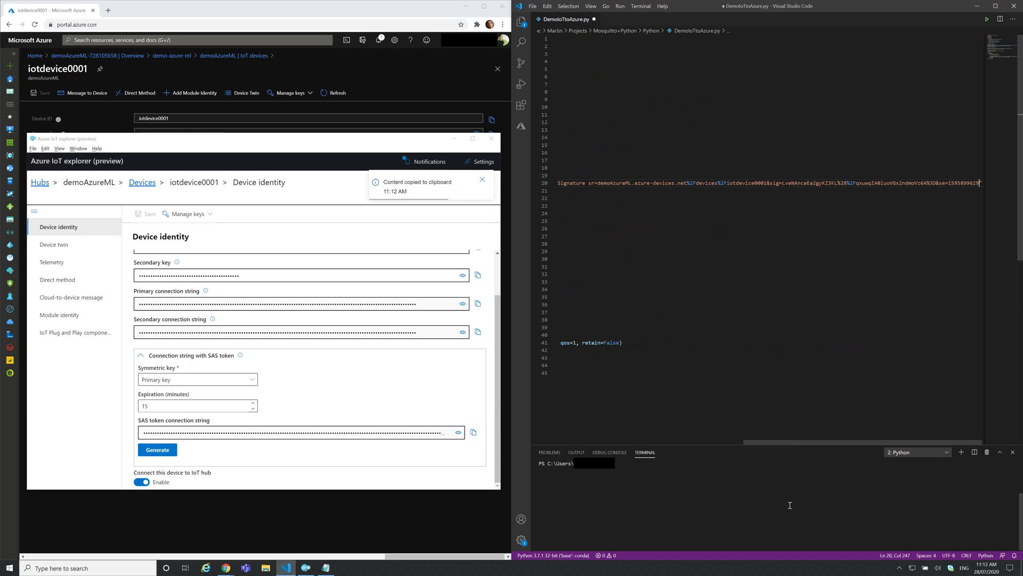
drag(793, 440, 608, 441)
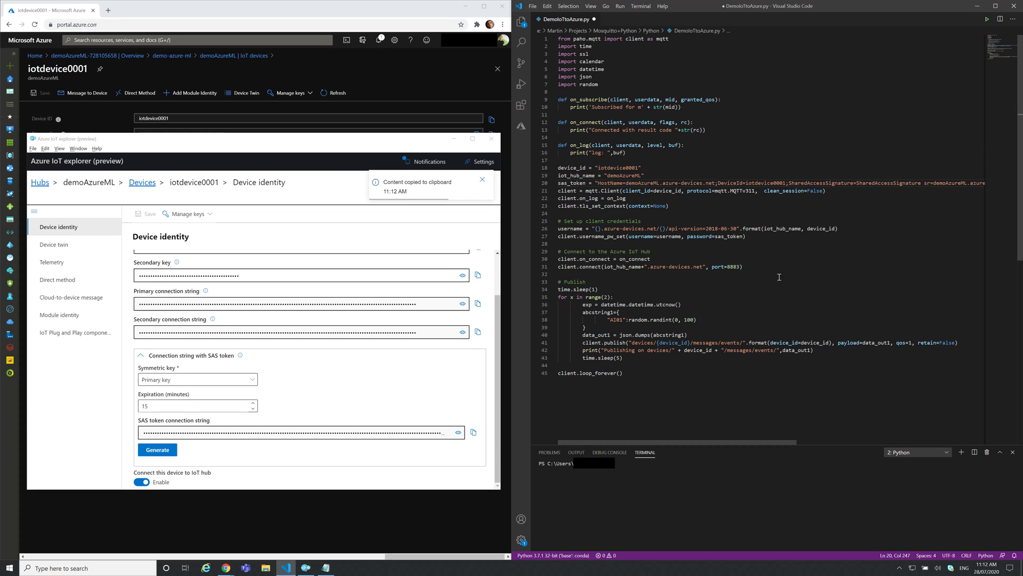
Trim sas_token to start at SharedAccessSignature and save DemoIoTtoAzure.py
drag(858, 183, 598, 183)
key(BackSpace)
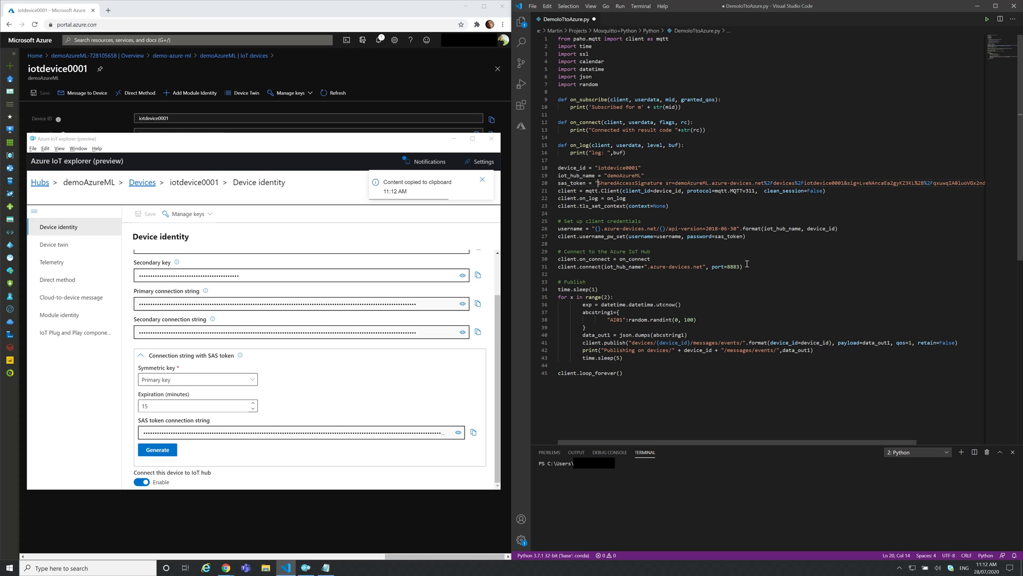
key(ctrl+s)
Watch iotdevice0001's Telemetry page in IoT Explorer while running DemoIoTtoAzure.py
click(140, 356)
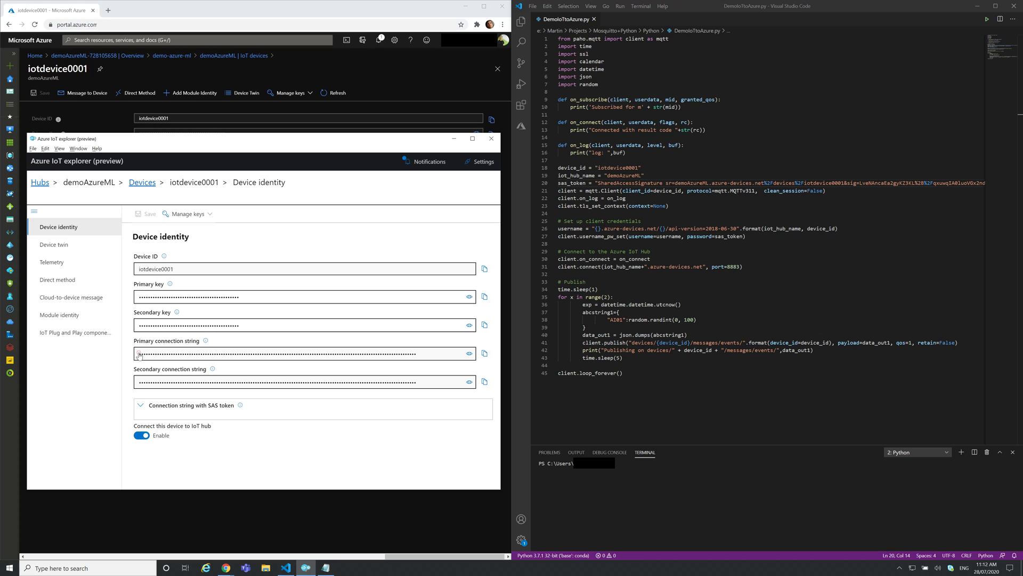
click(53, 262)
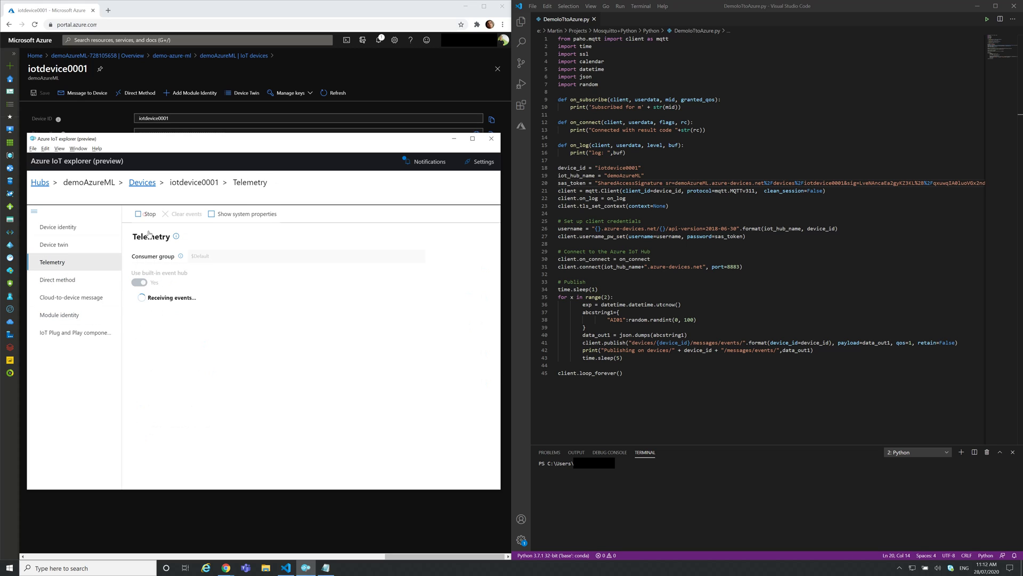
click(987, 18)
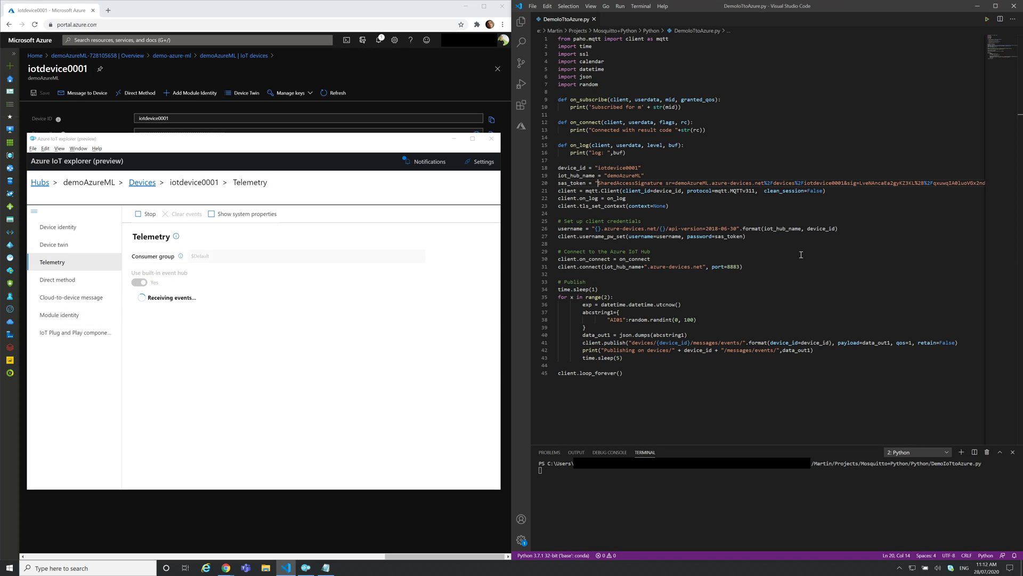